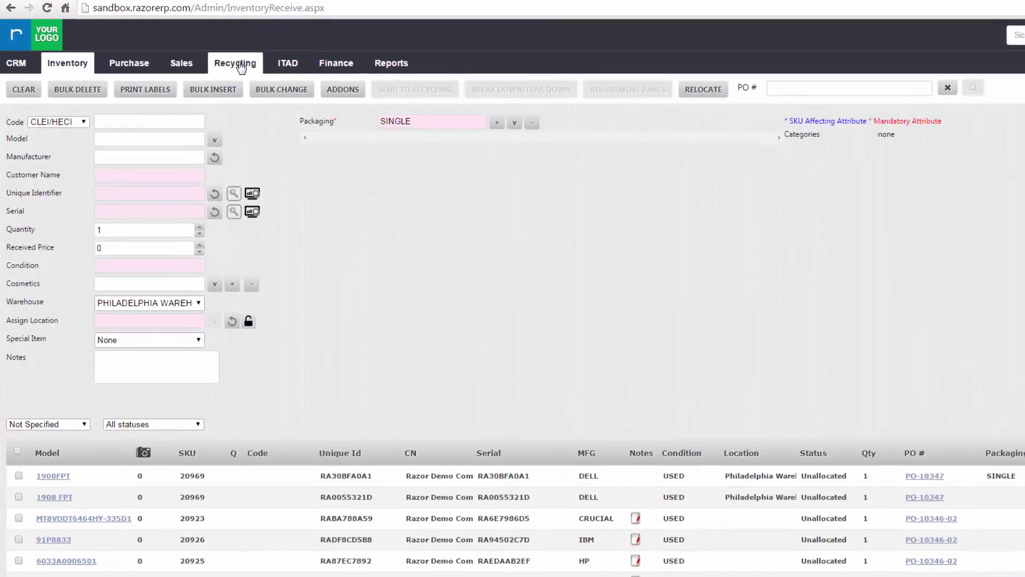
Go to the recycling lots list and open lot 21709 (Mixed Electronics) for sorting.
mouse_move(201, 74)
left_click(289, 79)
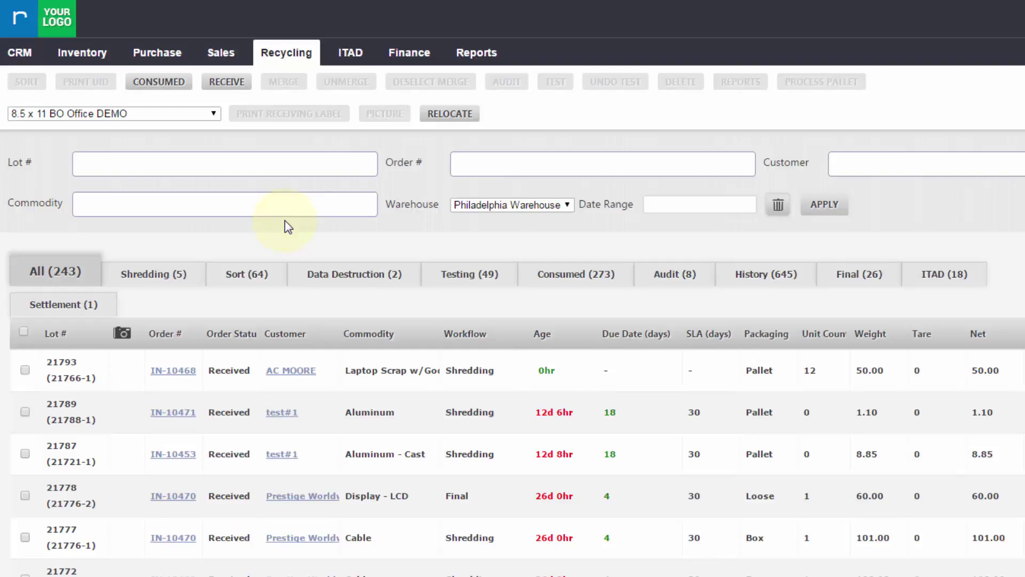
scroll(285, 398, "down", 1)
scroll(531, 357, "down", 6)
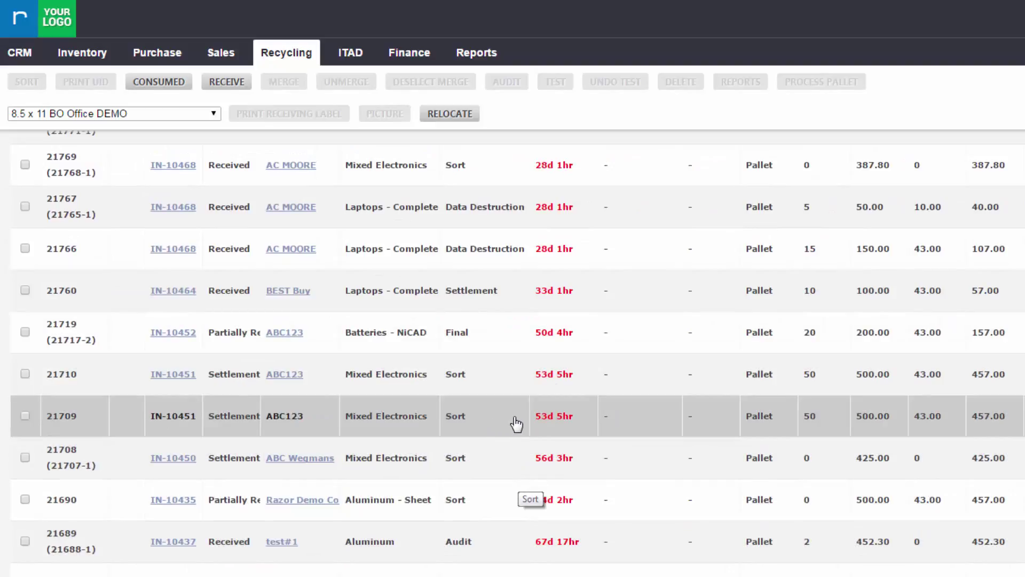
left_click(517, 424)
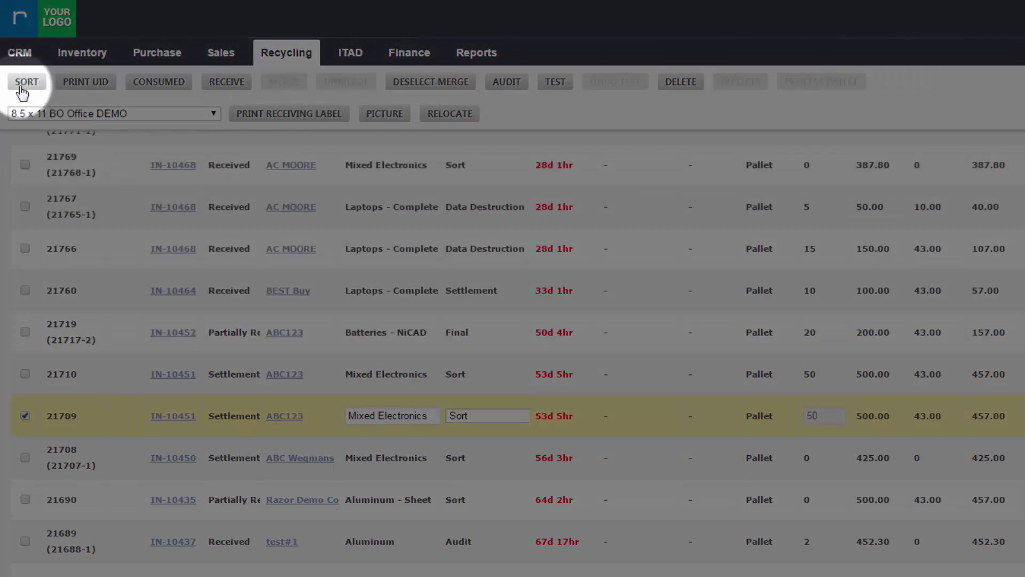
left_click(26, 81)
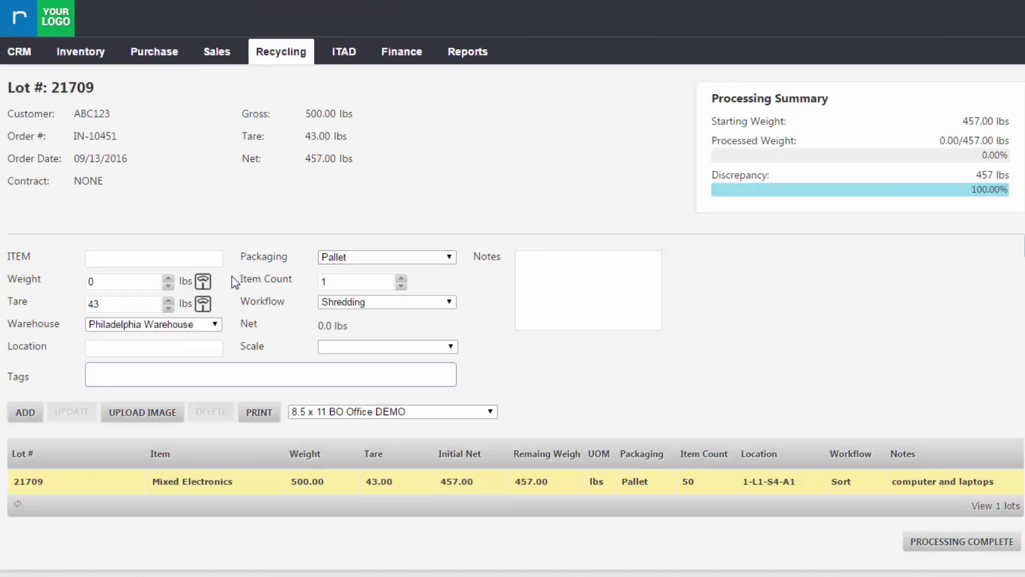
Enter Aluminum Modules as the sorted item with a weight of 250 lbs and a tare of 0.
left_click(190, 261)
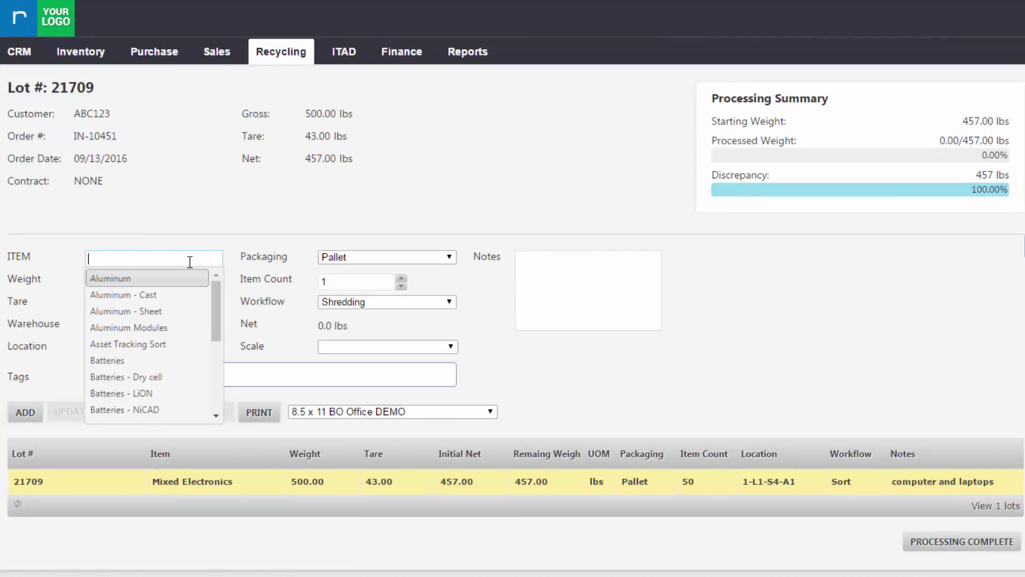
left_click(155, 329)
key("Tab")
type("250")
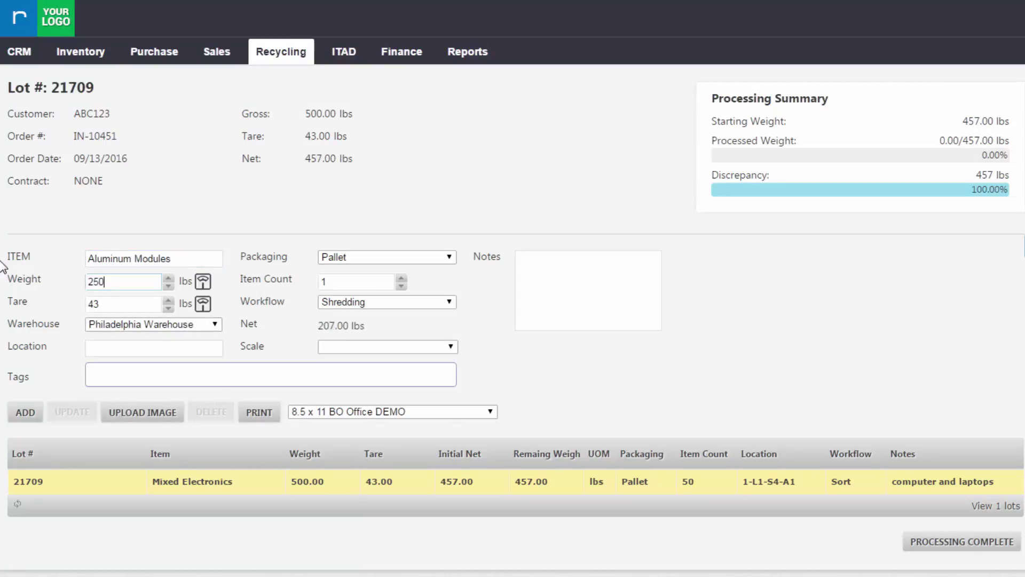
key("Tab")
type("0")
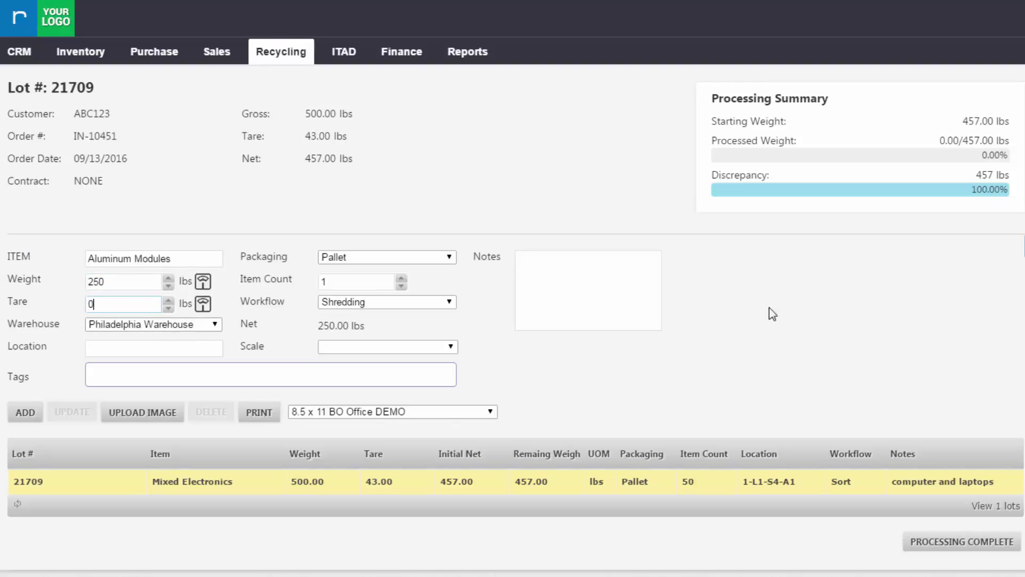
Set packaging to Box, item count to 25 and workflow to Shredding, and add the lot without printing a label.
left_click(415, 267)
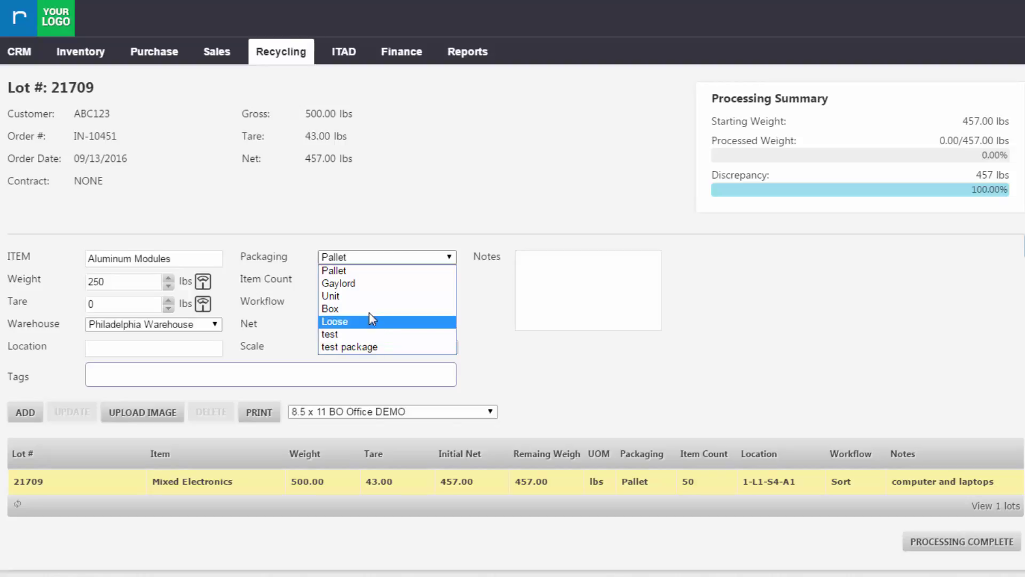
left_click(391, 308)
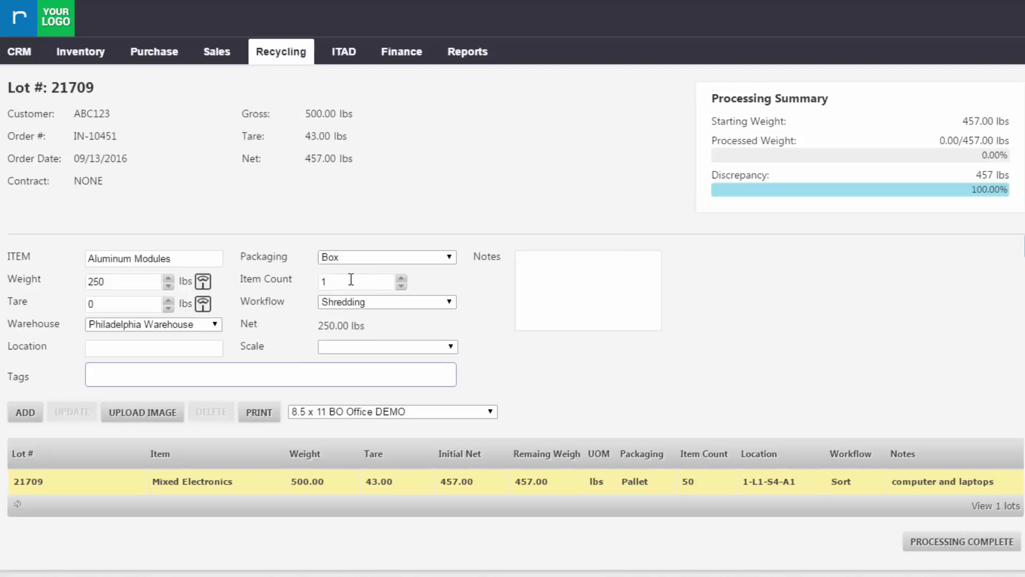
double_click(331, 282)
type("25")
left_click(411, 303)
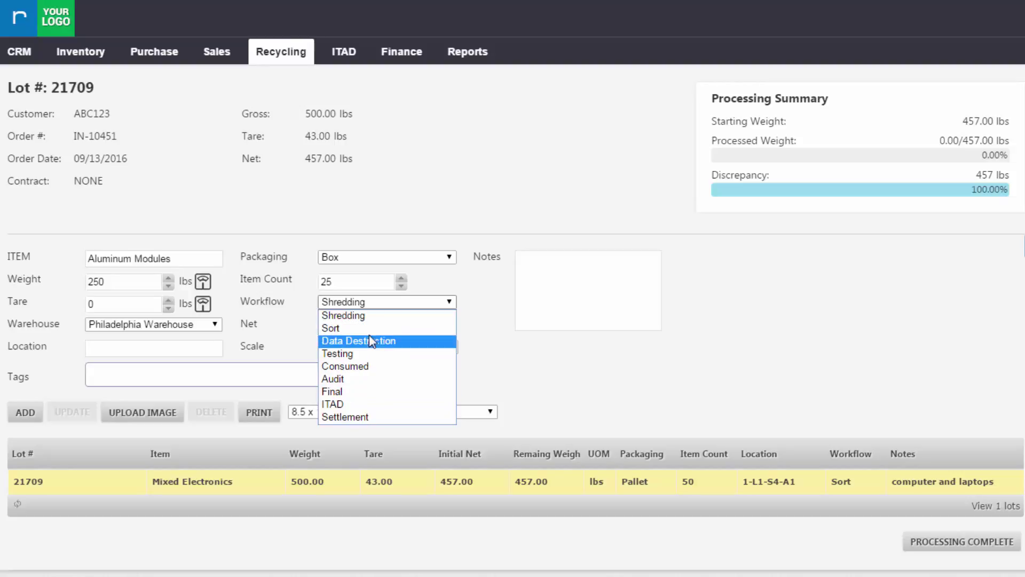
left_click(419, 315)
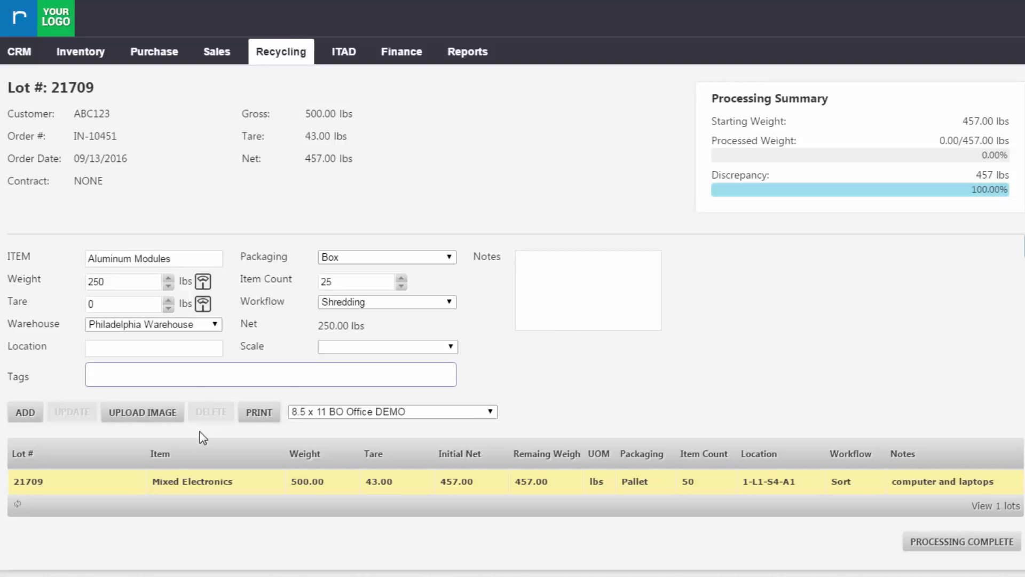
left_click(23, 413)
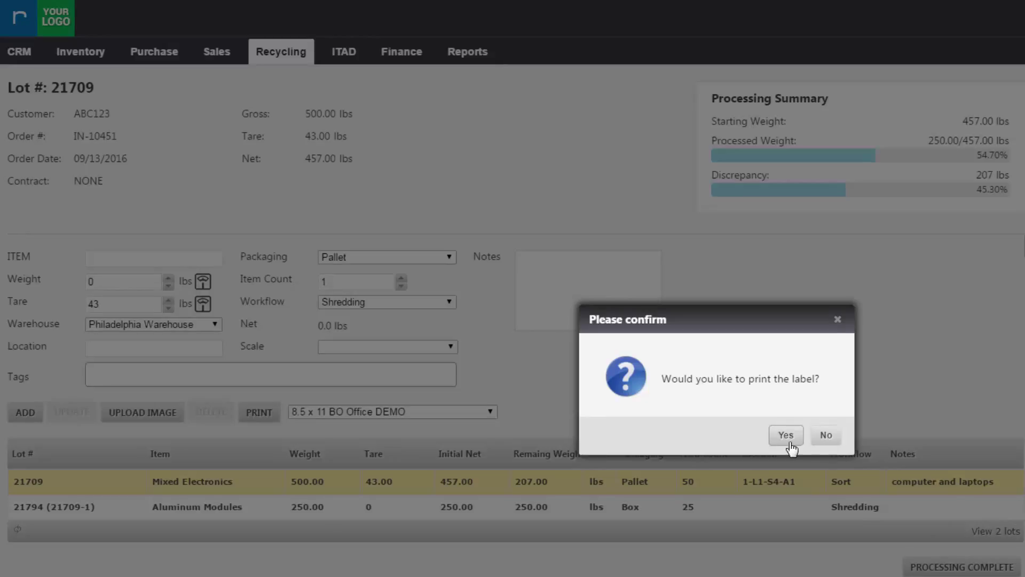
left_click(826, 434)
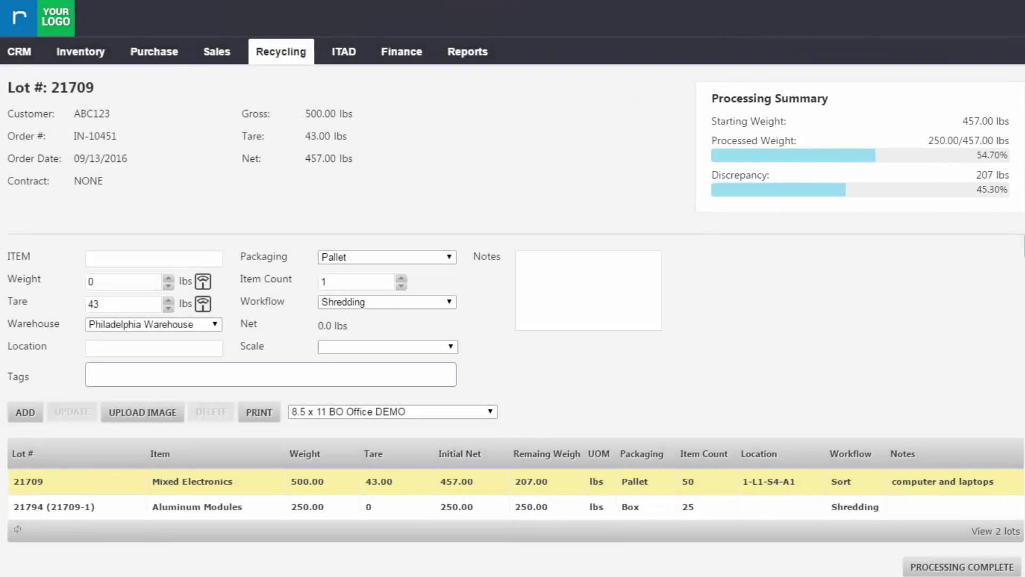
Enter Laptops - Complete as the second sorted item with a weight of 180 lbs and a tare of 0.
left_click(106, 257)
type("lap")
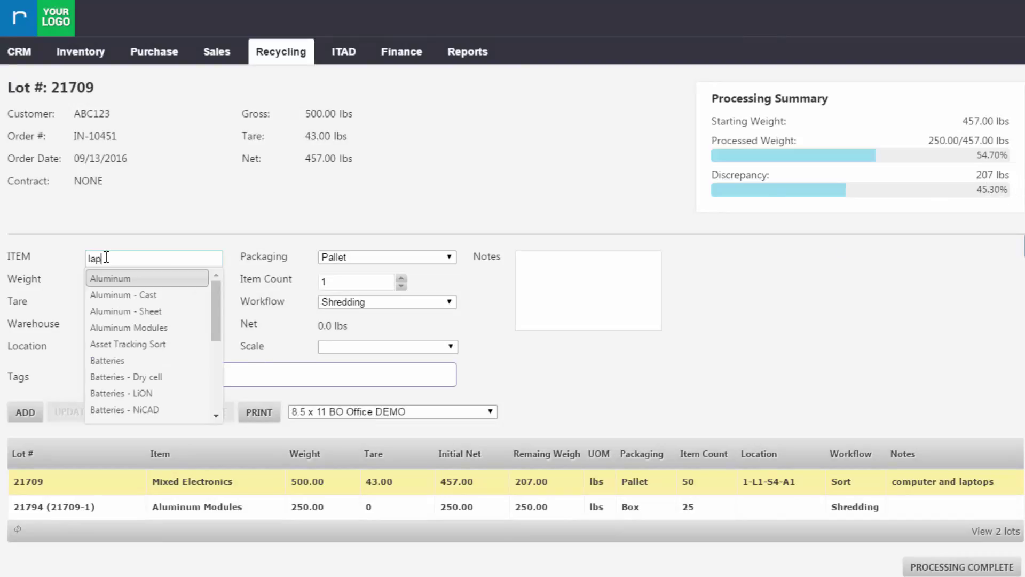
type("t")
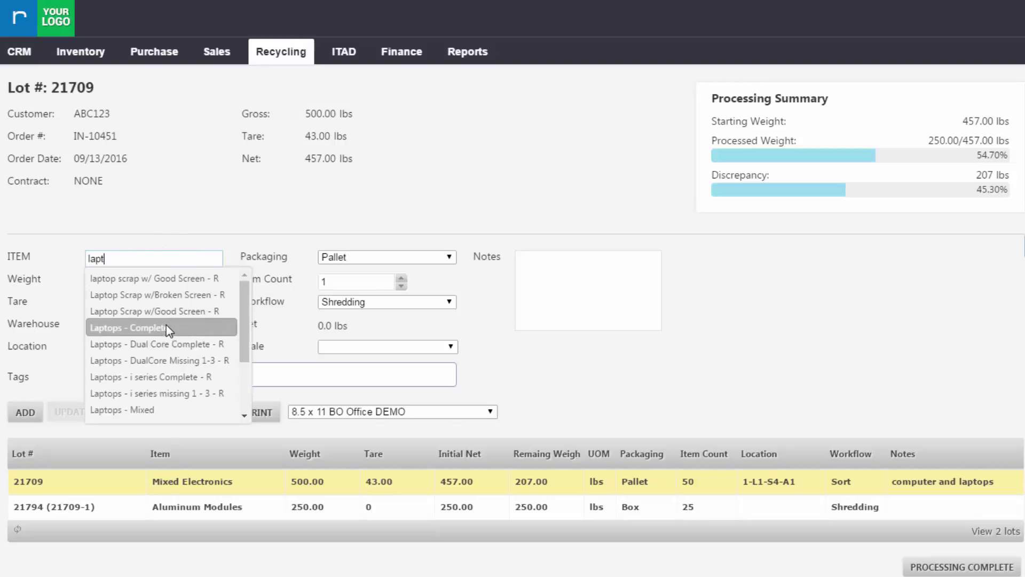
left_click(166, 326)
key("Tab")
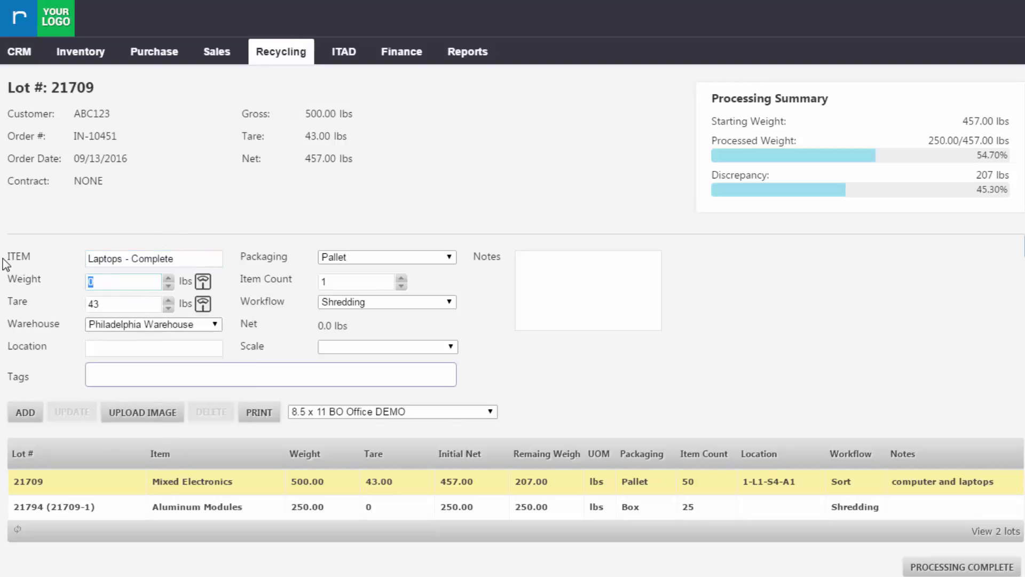
type("180")
key("Tab")
key("Tab")
type("0")
Set the laptop lot's item count to 20 and its workflow to Testing.
key("Tab")
type("20")
left_click(389, 303)
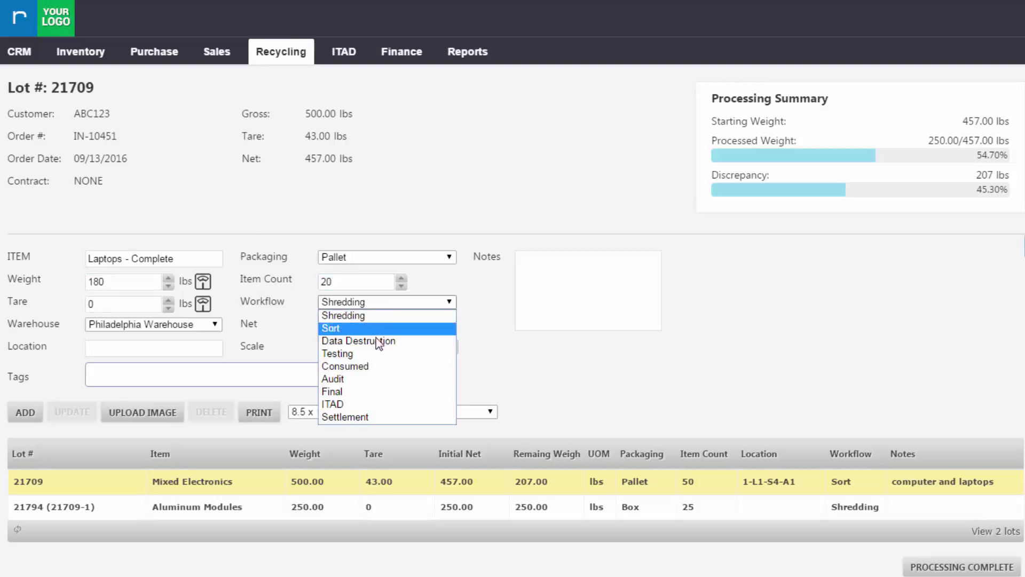
left_click(398, 352)
Enter the note "check for value" for the laptops and add the lot without printing a label.
left_click(585, 315)
type("check ")
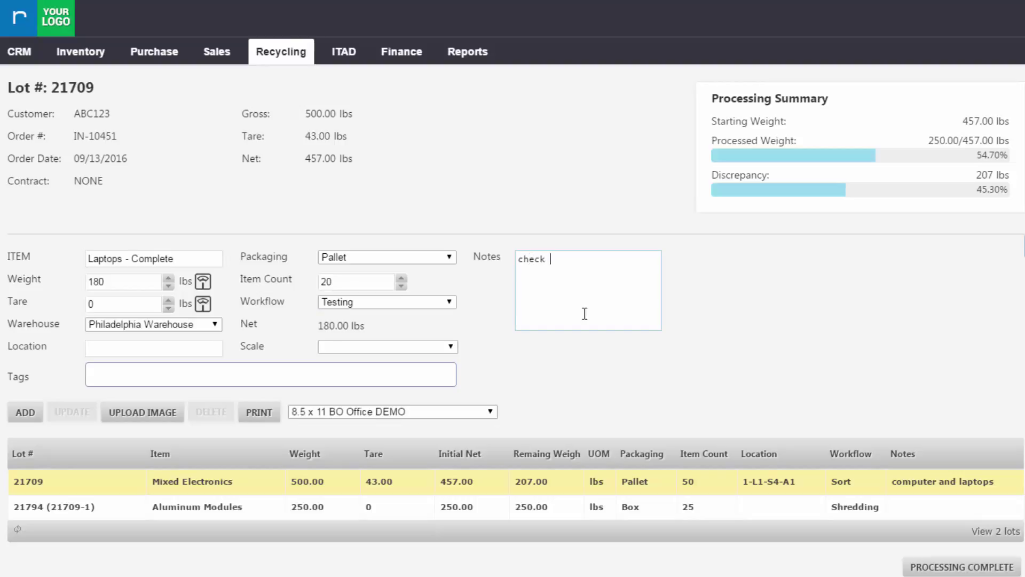
type("for value")
left_click(828, 317)
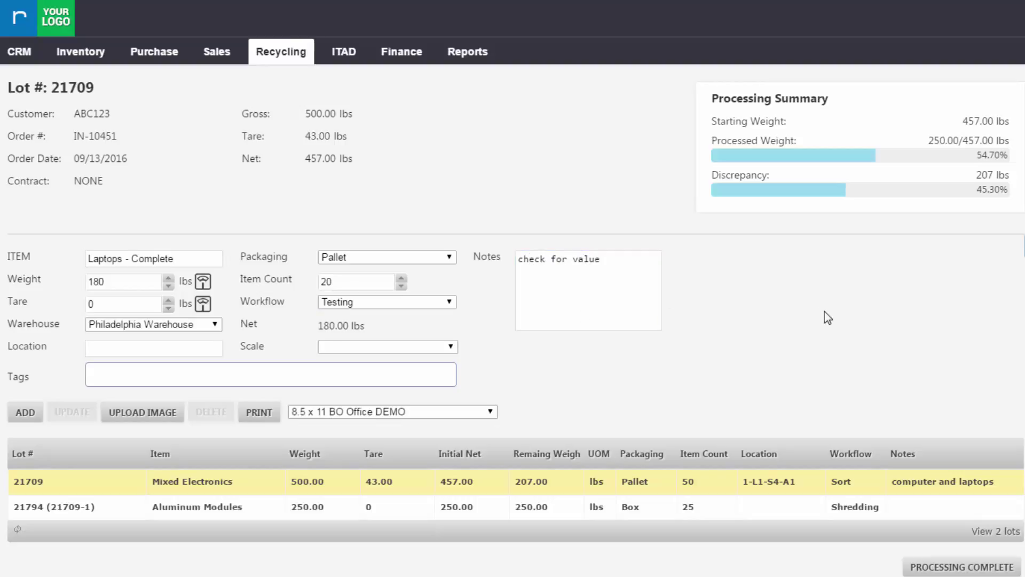
left_click(25, 412)
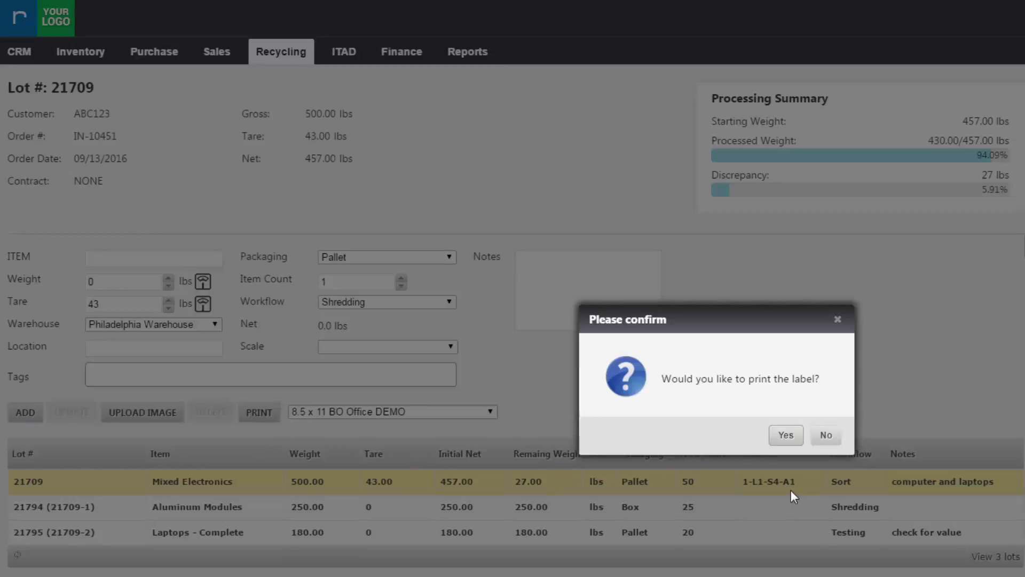
left_click(826, 435)
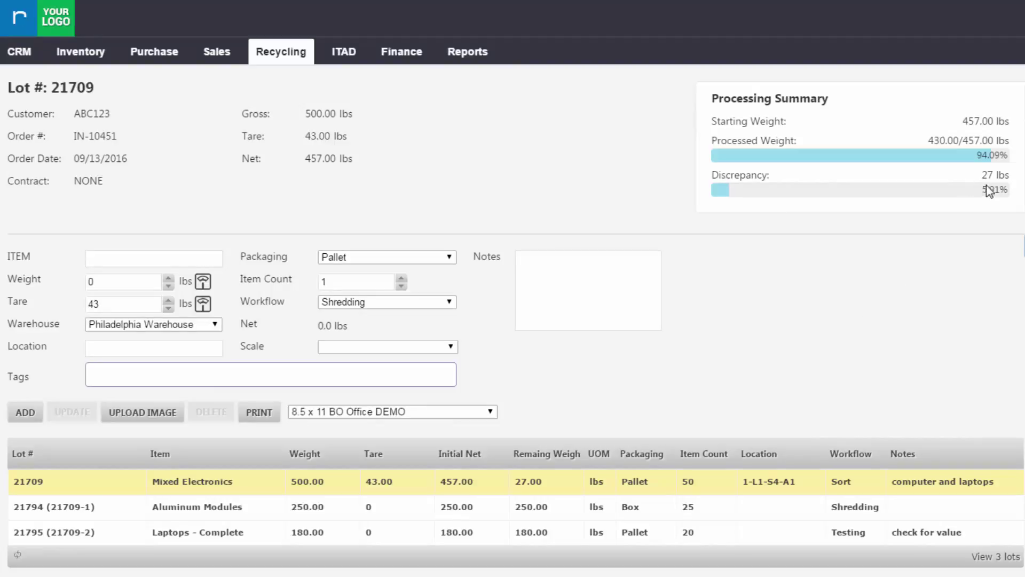
Review the weight discrepancy and complete processing of lot 21709, accepting its existing note as the discrepancy comment.
triple_click(1010, 176)
left_click(903, 308)
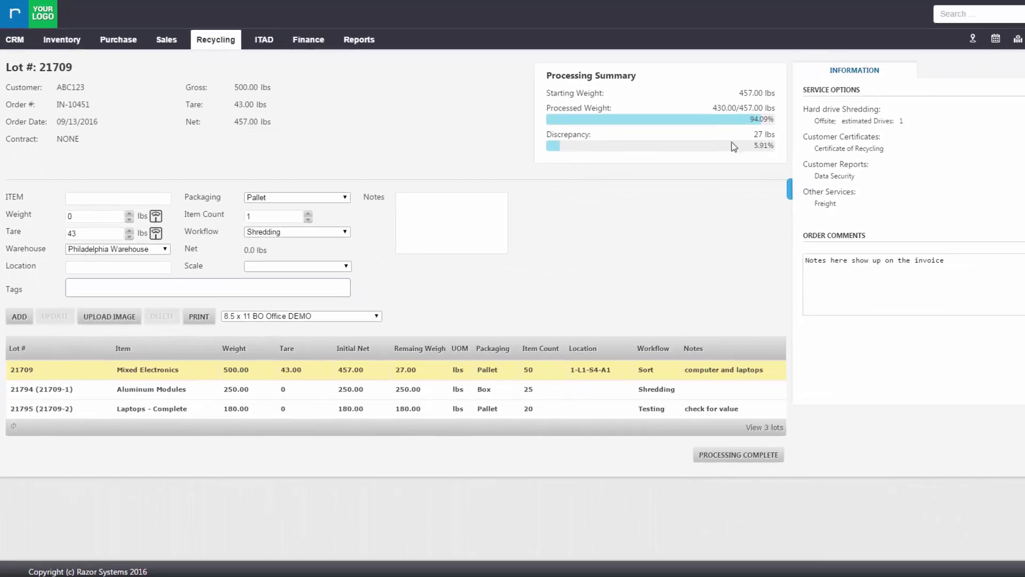
left_click(719, 460)
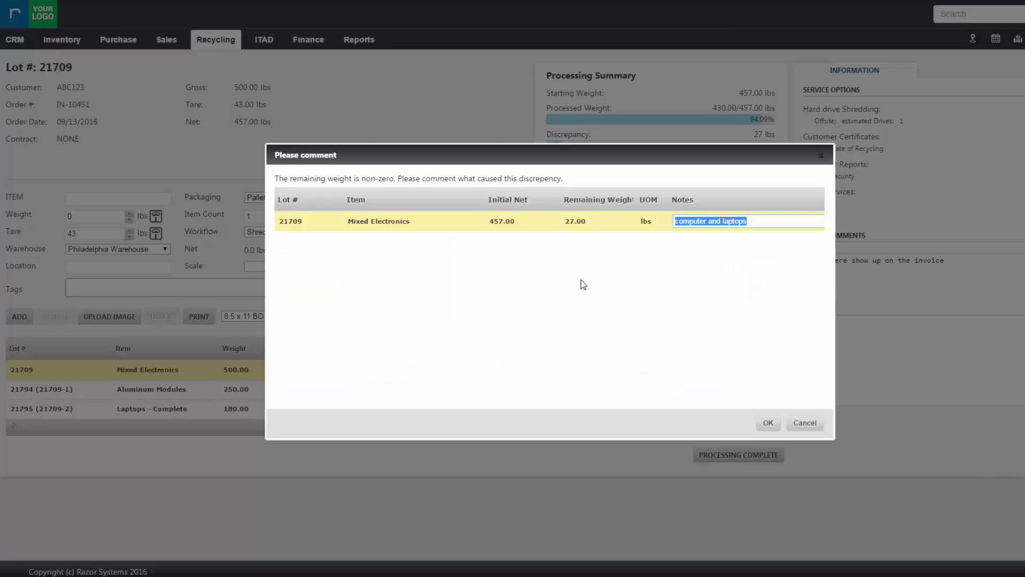
left_click(768, 422)
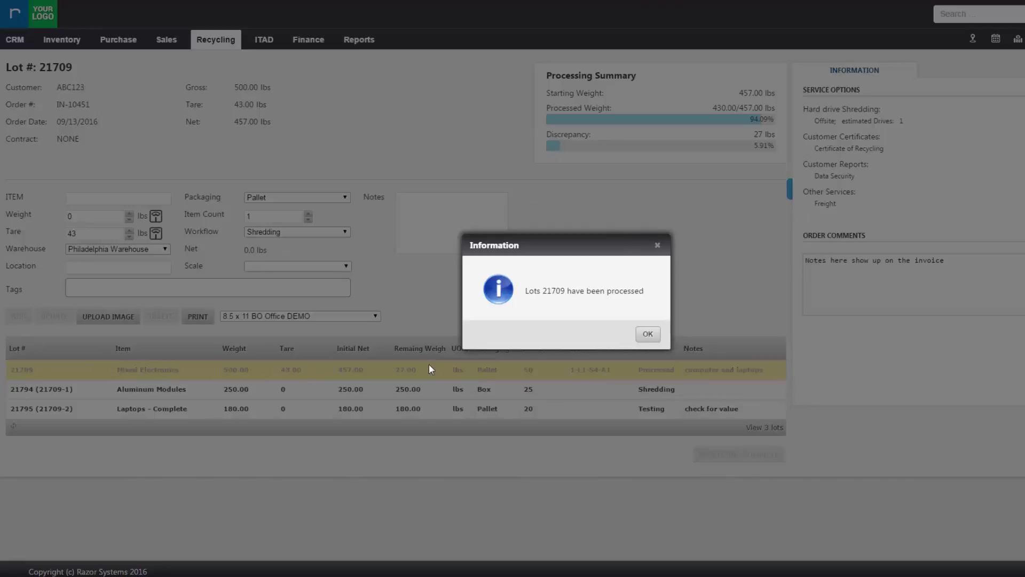
left_click(648, 334)
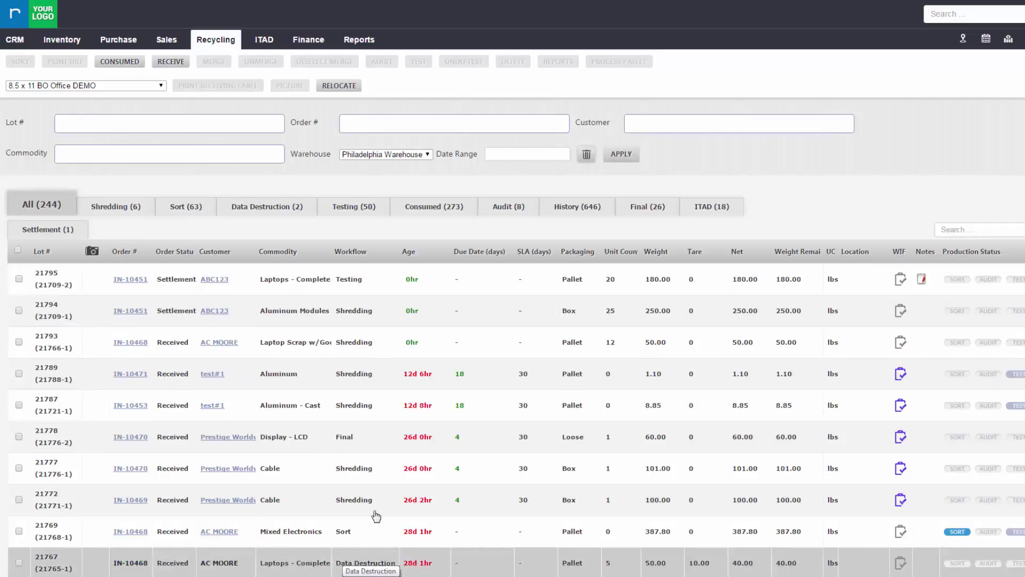
Select lots 21760 and 21766 (Laptops - Complete) in the recycling list and start merging them.
scroll(376, 490, "down", 5)
scroll(376, 491, "down", 1)
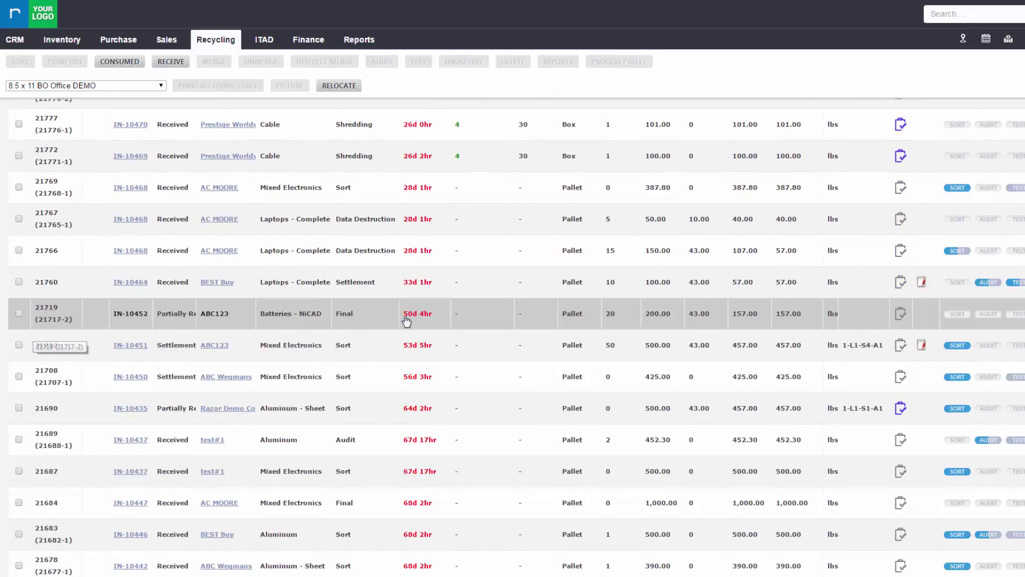
left_click(19, 281)
left_click(34, 264)
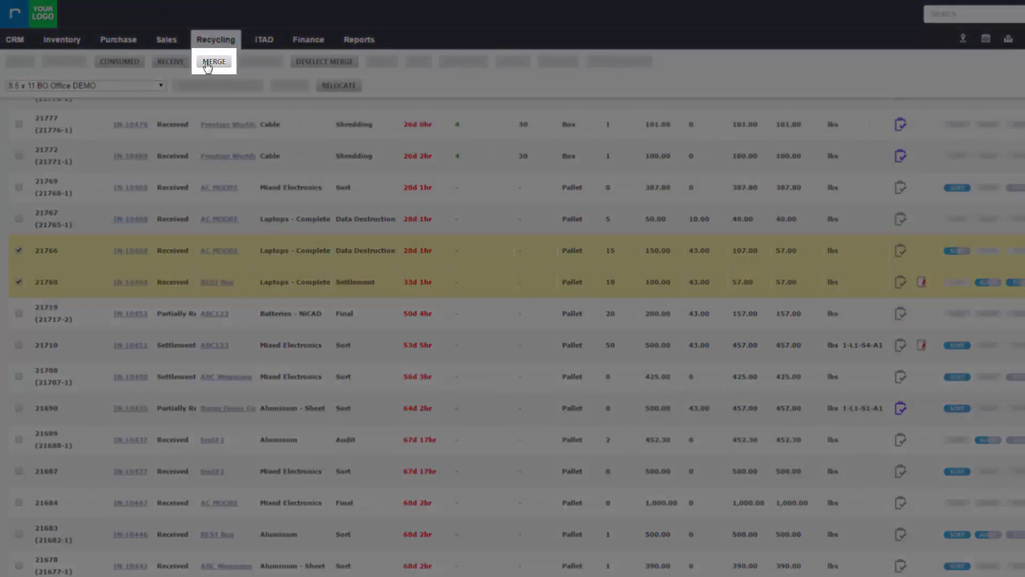
left_click(213, 62)
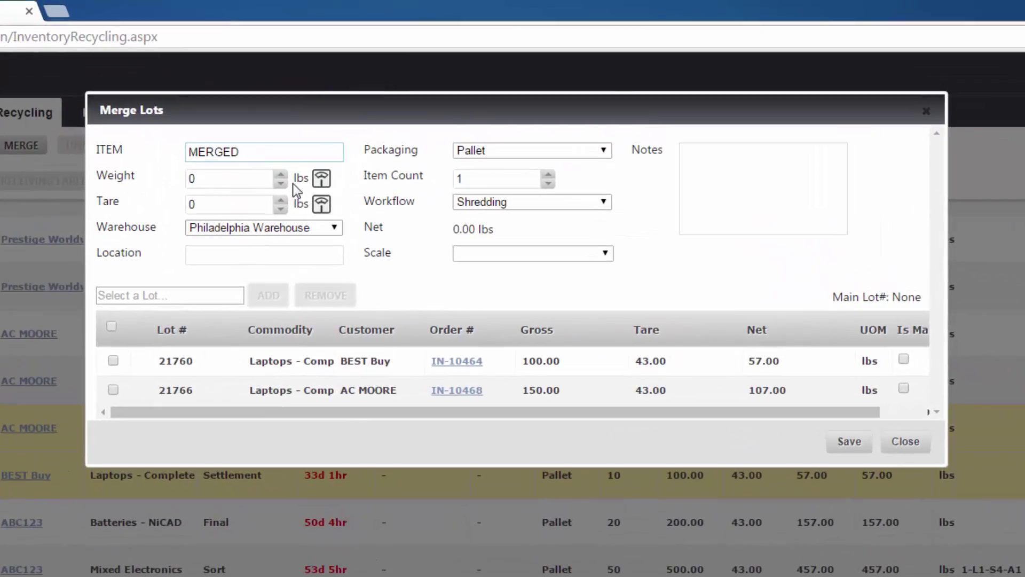
Set the merged lot's item to Laptops - Complete and its workflow to Testing, keeping Pallet packaging.
left_click(305, 155)
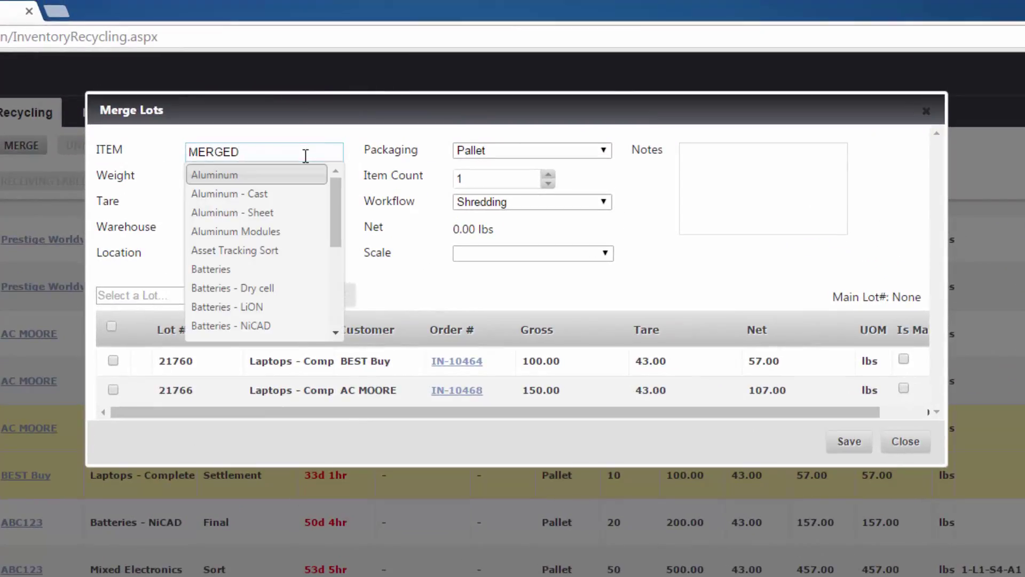
key("ctrl+a")
key("BackSpace")
type("laptop")
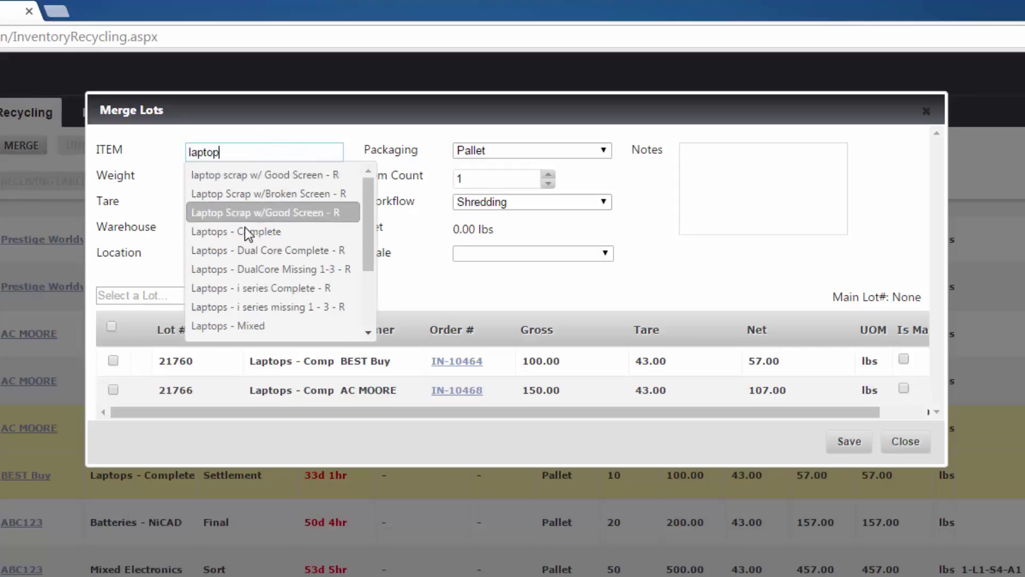
left_click(245, 231)
left_click(492, 150)
left_click(492, 150)
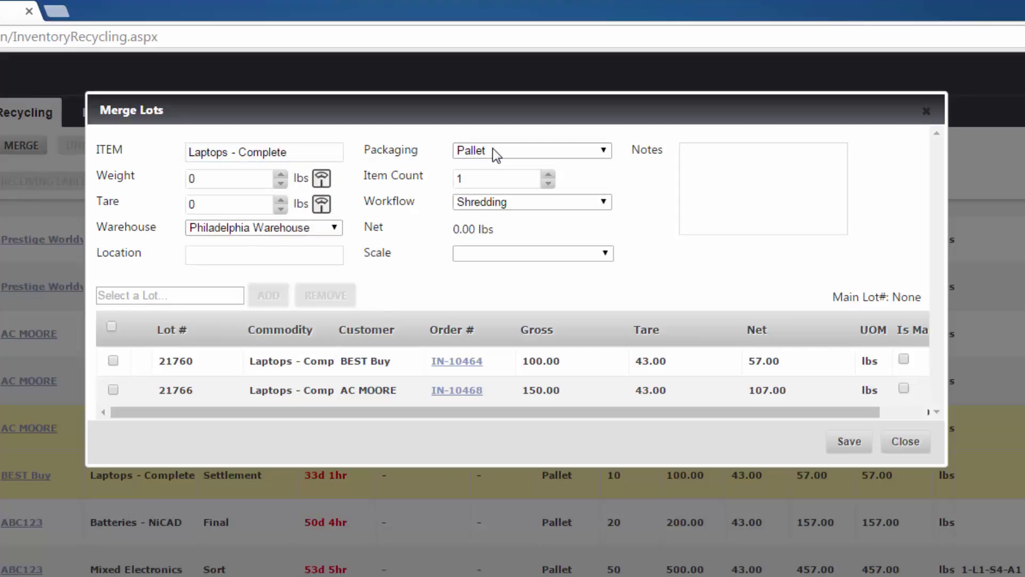
left_click(514, 202)
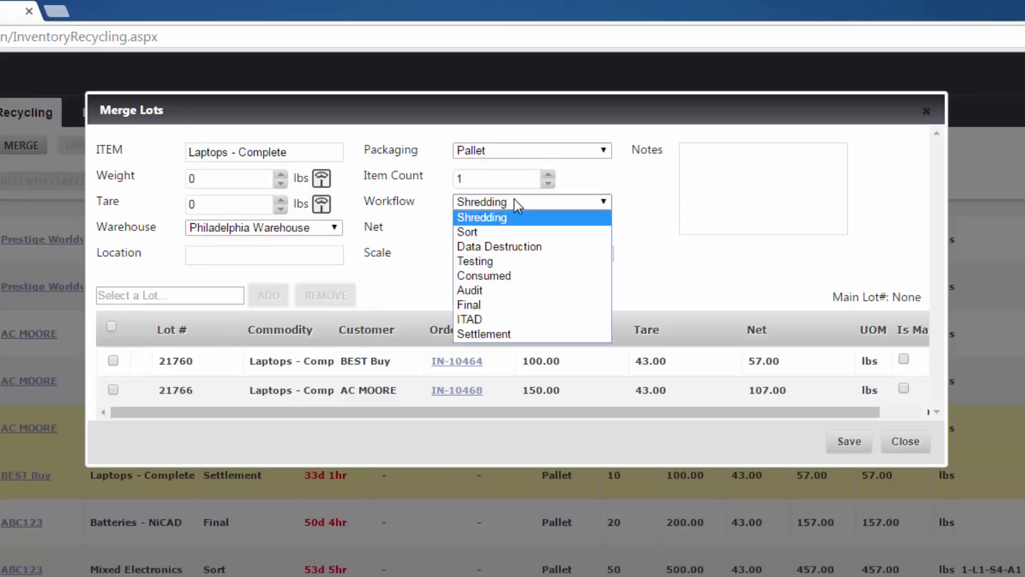
left_click(478, 261)
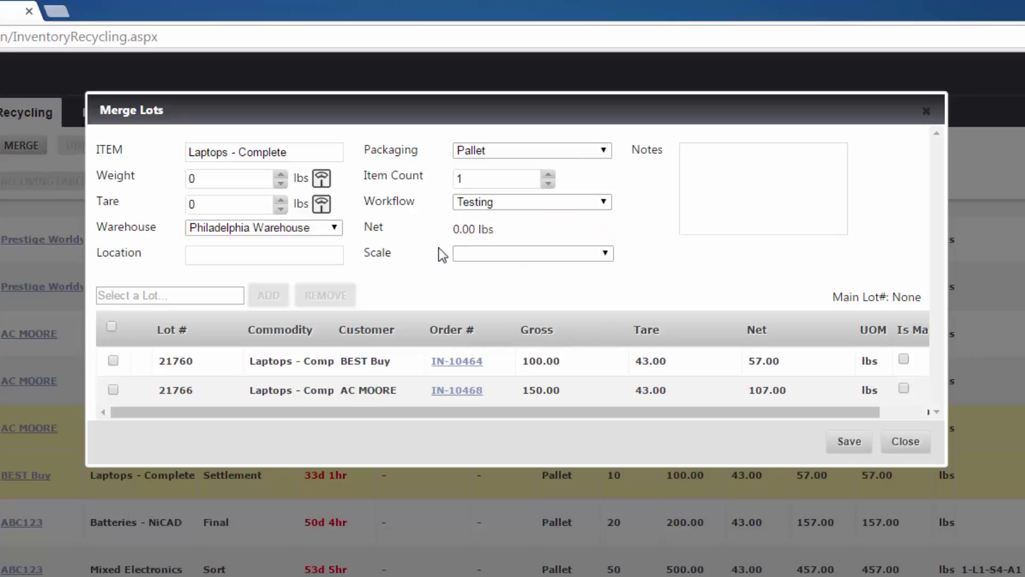
Make lot 21760 the main lot of the merge and overwrite the entered information with its details.
left_click(883, 413)
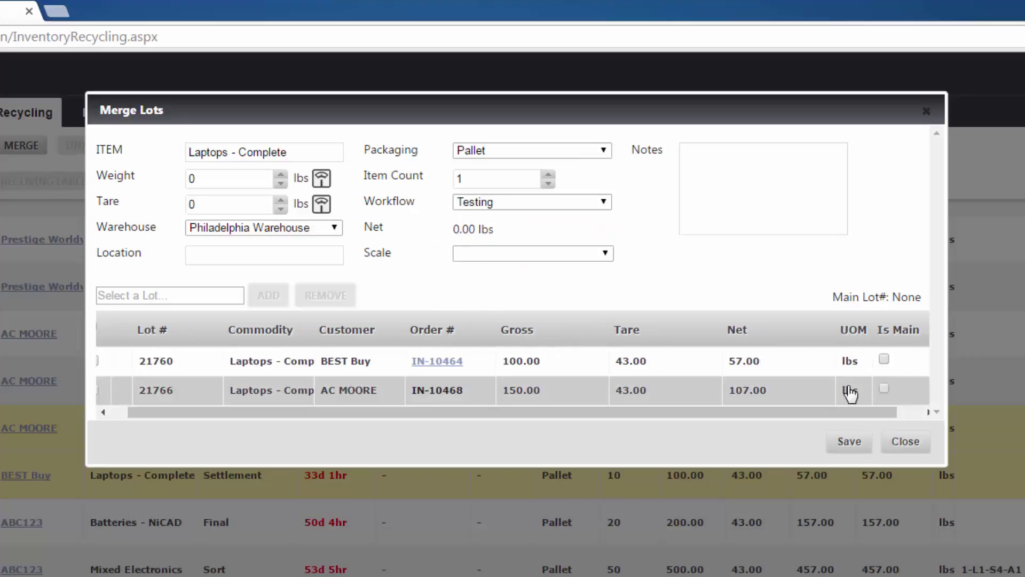
left_click(884, 359)
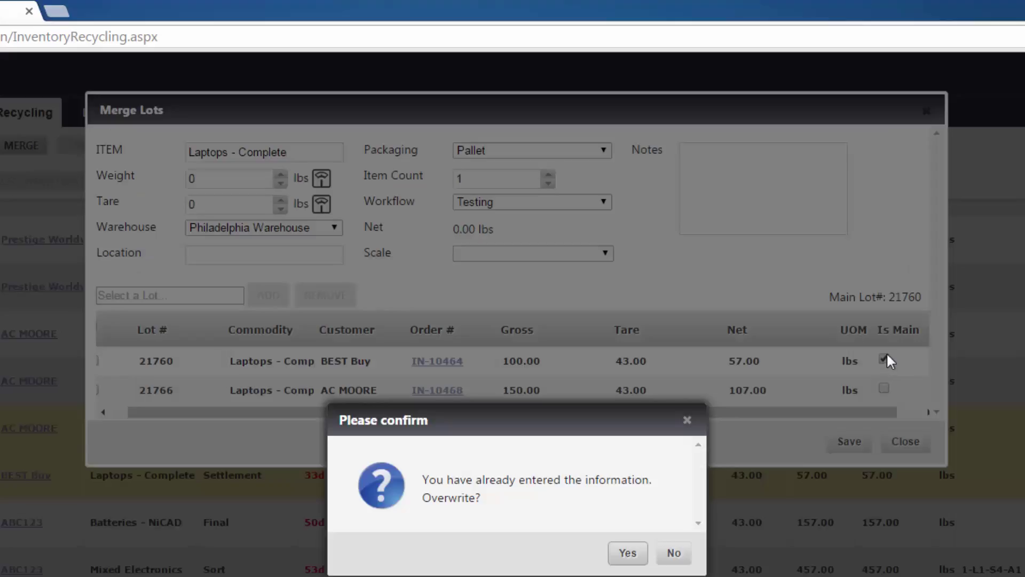
left_click(624, 553)
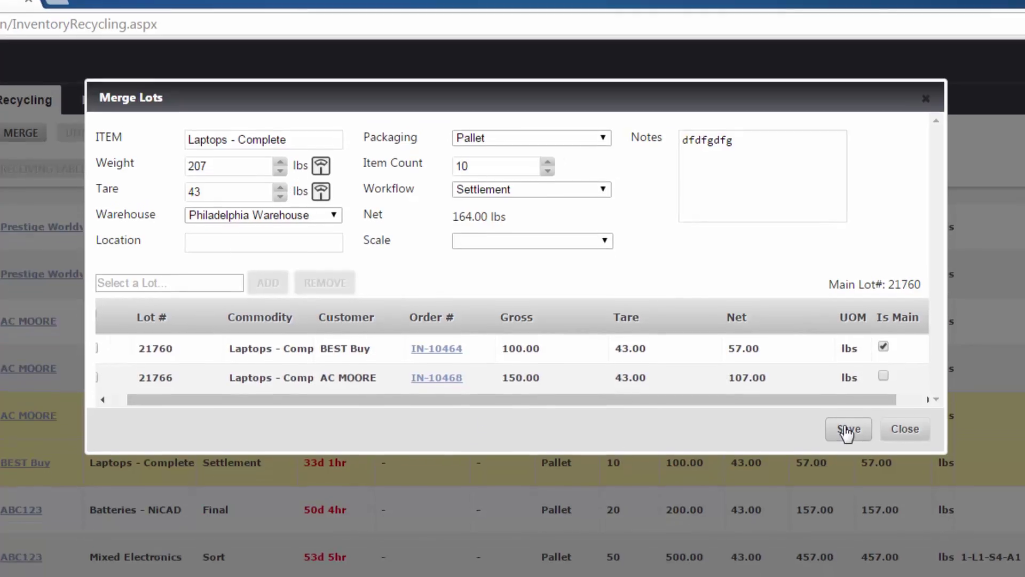
Save the merge of lots 21760 and 21766 without printing a receiving label.
left_click(848, 442)
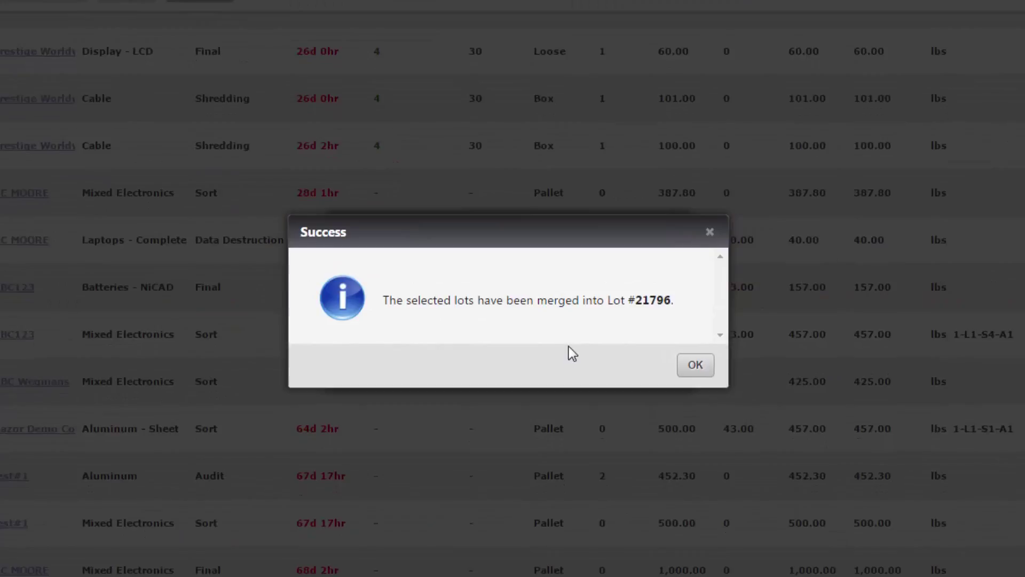
left_click(695, 367)
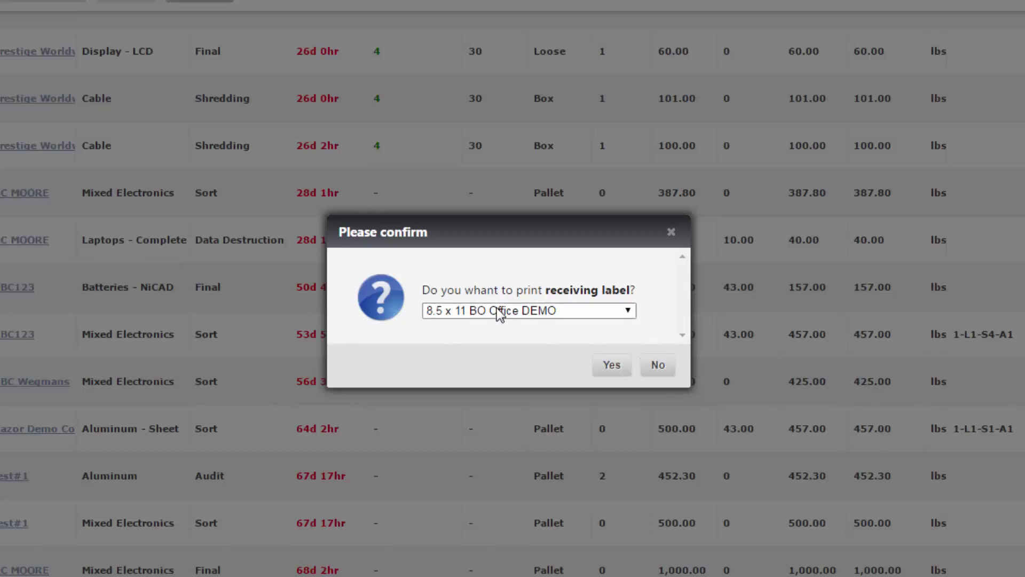
left_click(658, 369)
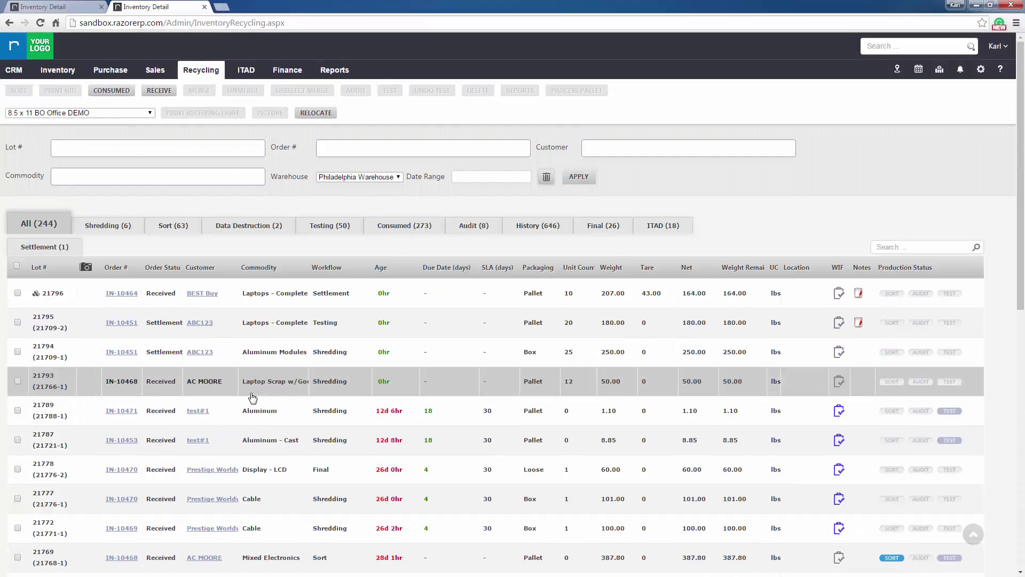
Demerge the combined Laptops - Complete lot 21796 back into its original lots.
left_click(107, 299)
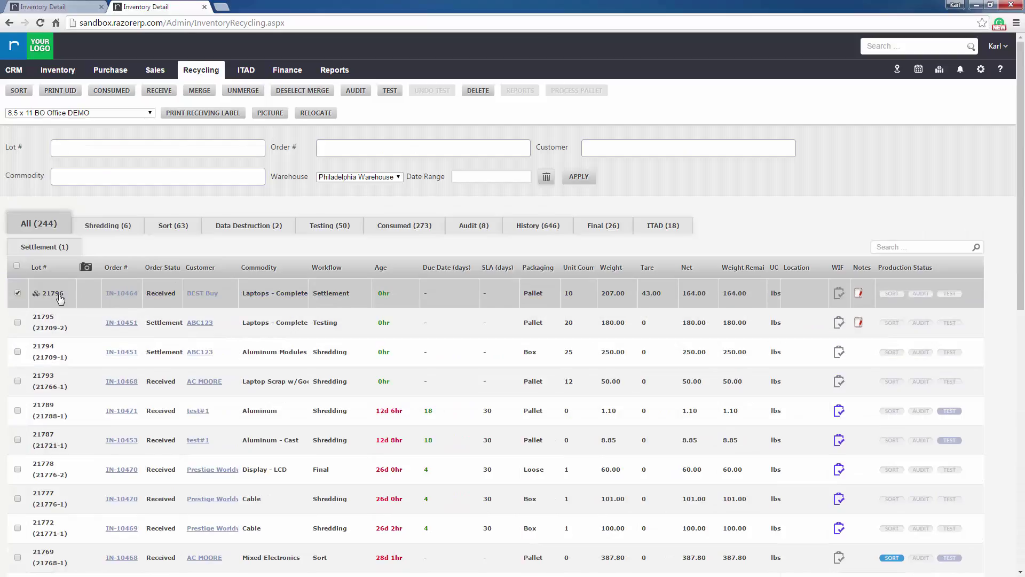
left_click(237, 92)
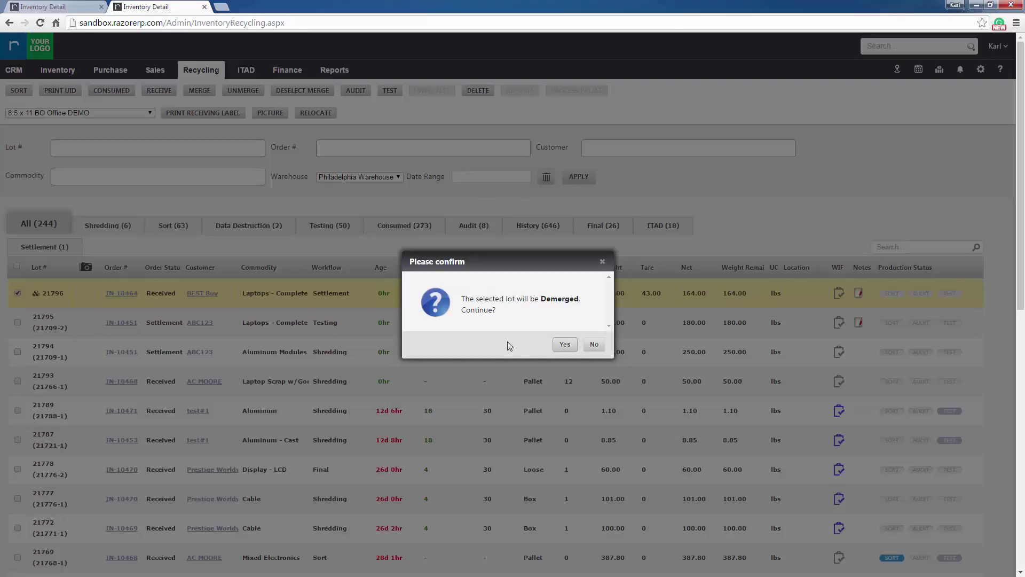
left_click(565, 344)
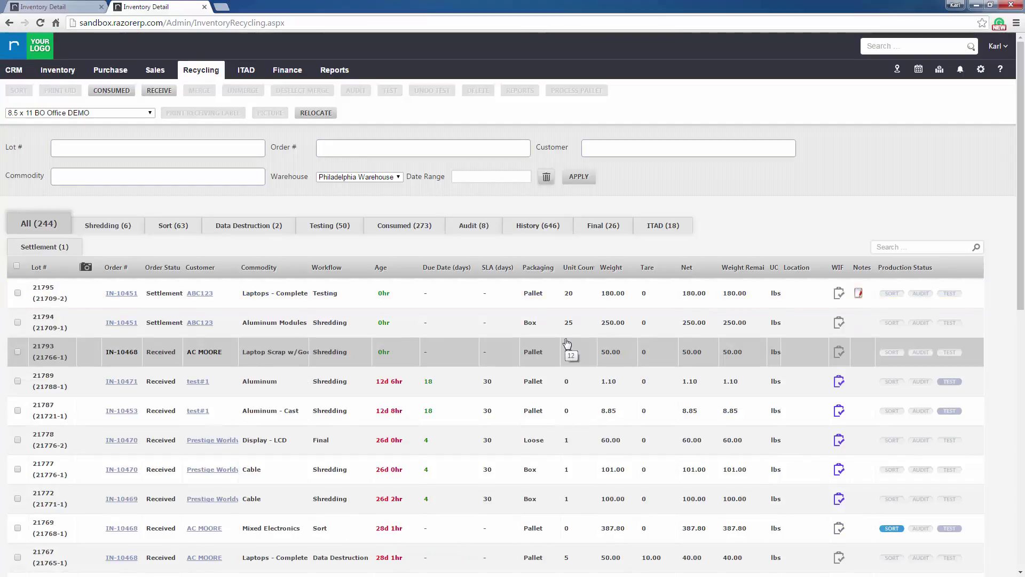
Consume the Mixed Electronics lot 21769, applying Dismantle as the reason.
scroll(441, 334, "down", 2)
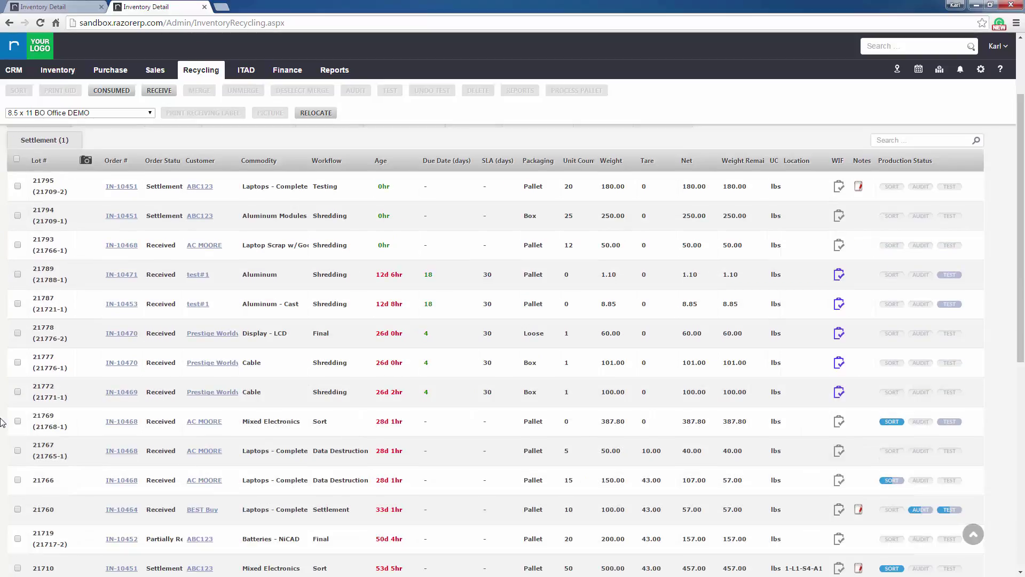
left_click(17, 421)
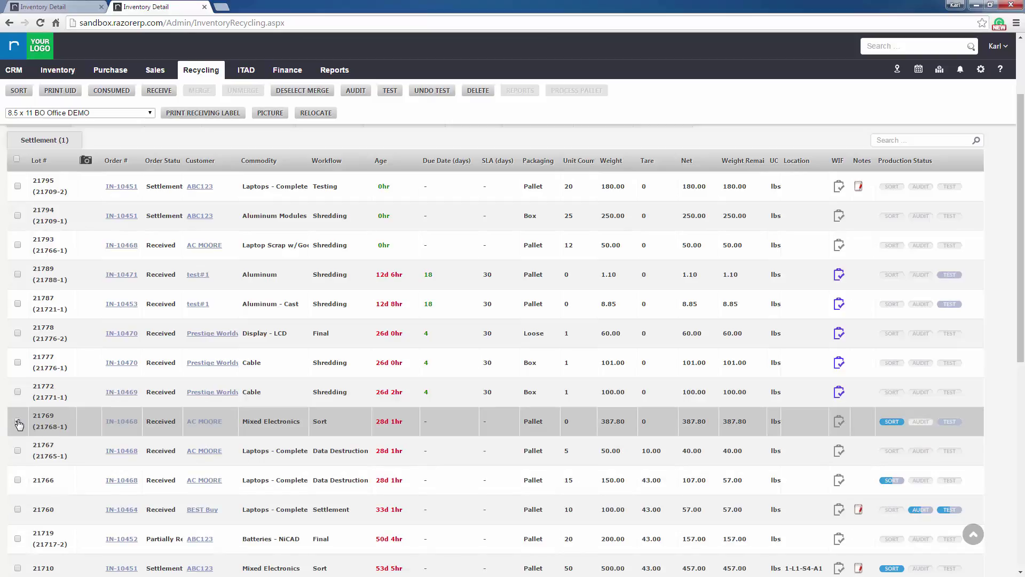
left_click(18, 421)
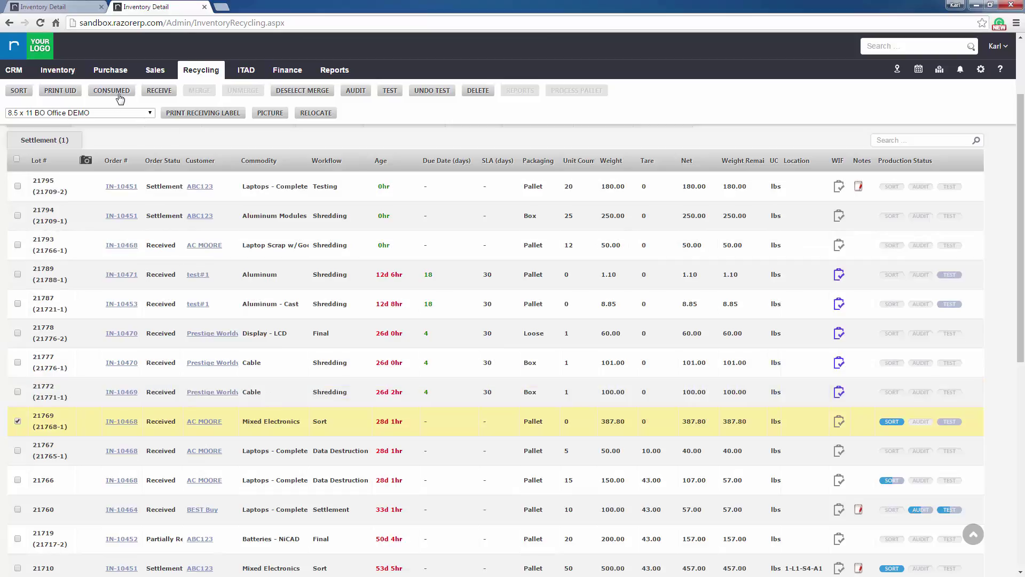
left_click(112, 90)
left_click(75, 280)
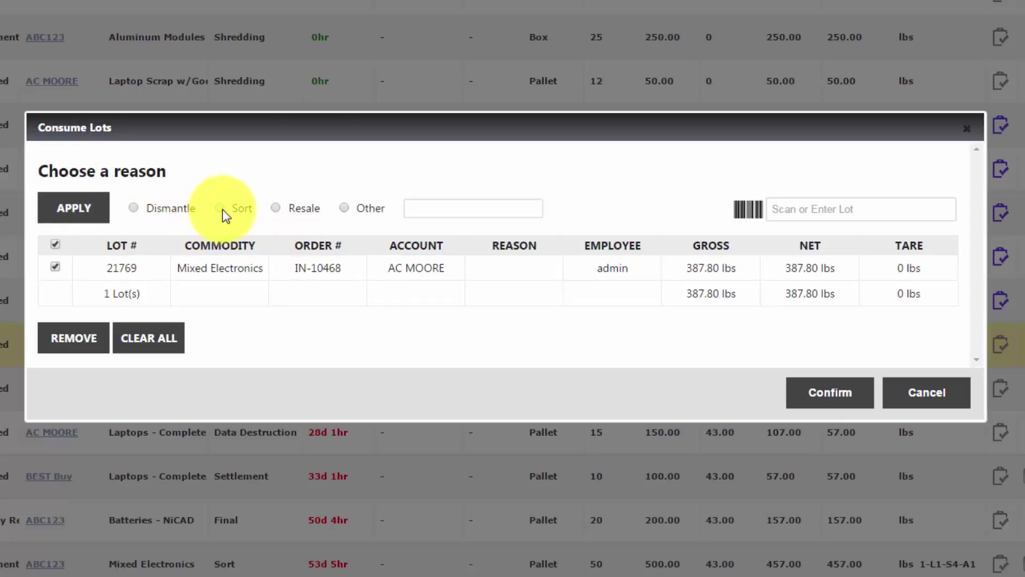
left_click(138, 207)
left_click(90, 211)
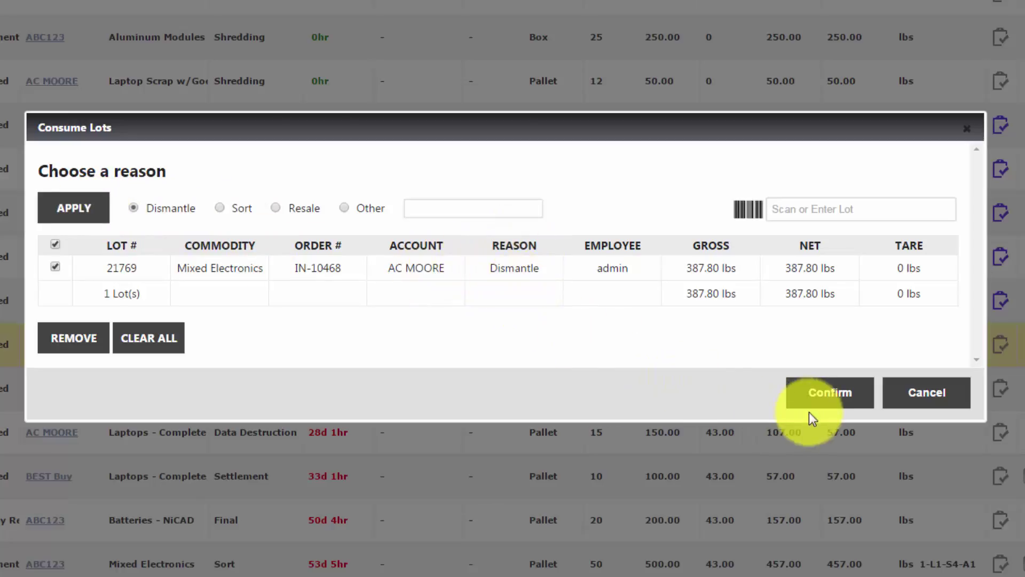
left_click(825, 397)
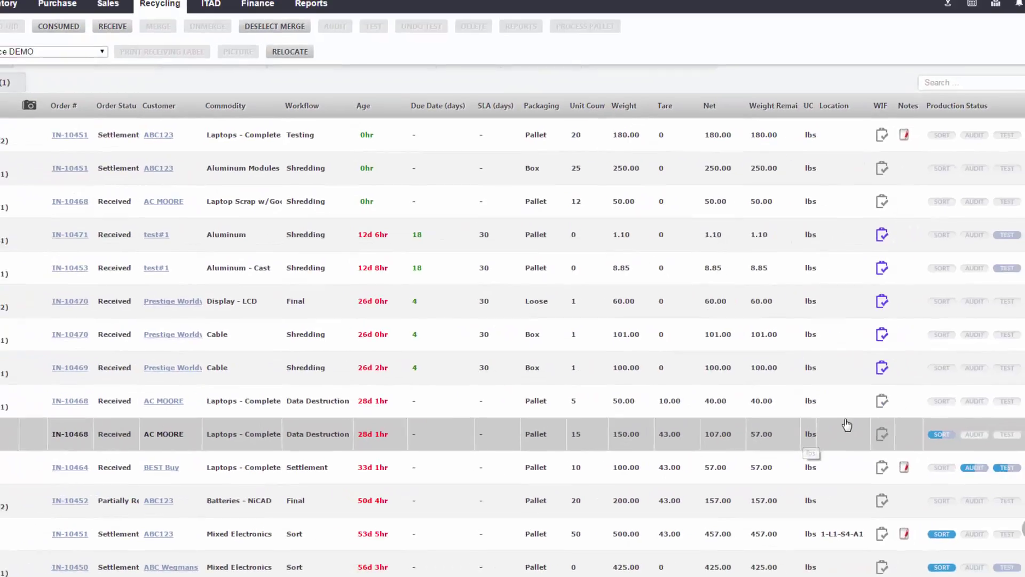